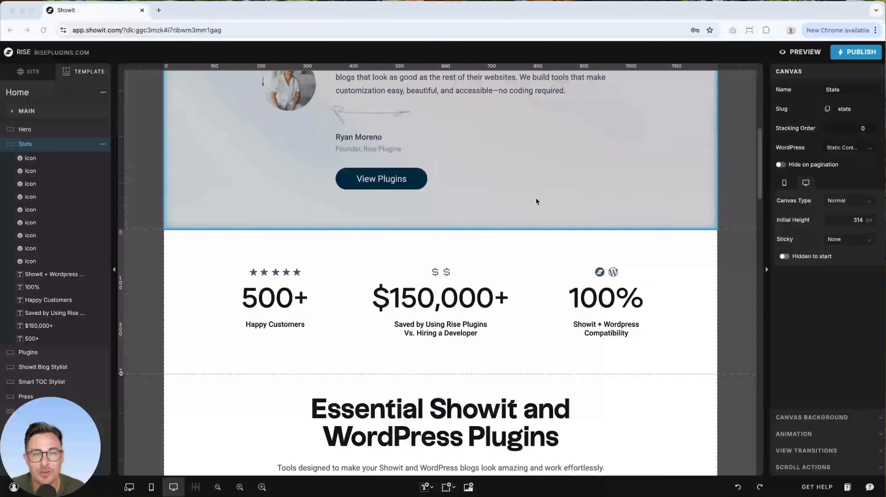
Open the HTML of the 500+ stat text and insert <span class="rise-count-up" data-target="200"> directly before the number
scroll(538, 199, down, 3)
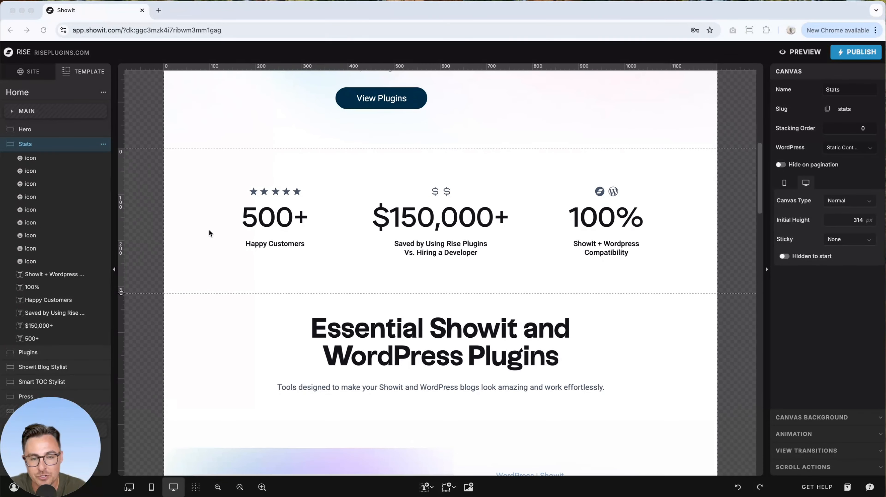
scroll(206, 231, up, 1)
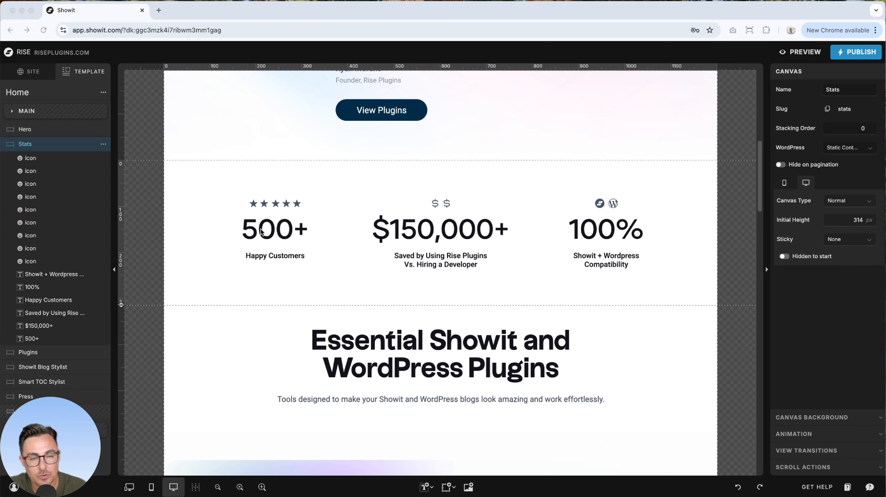
click(278, 231)
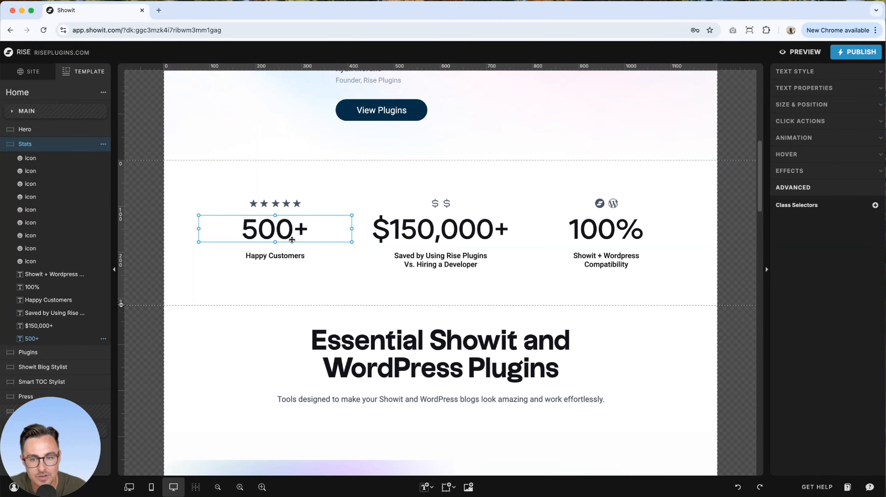
double_click(291, 230)
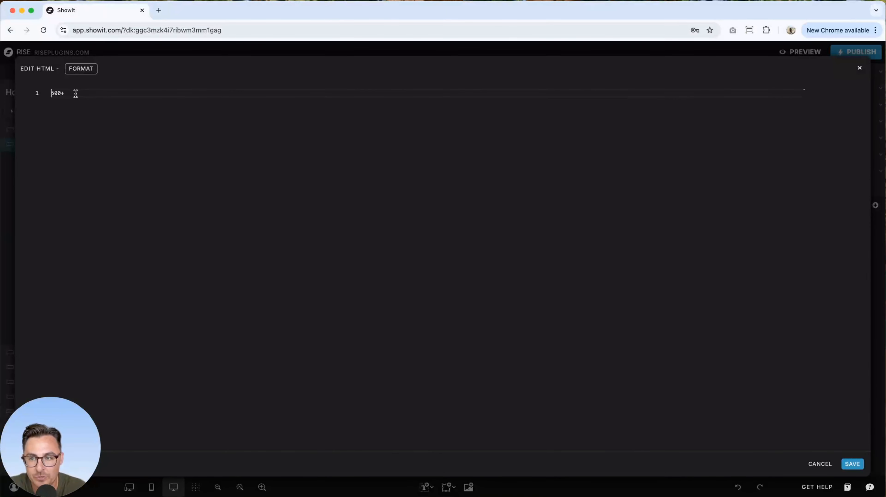
drag(67, 93, 49, 93)
click(150, 121)
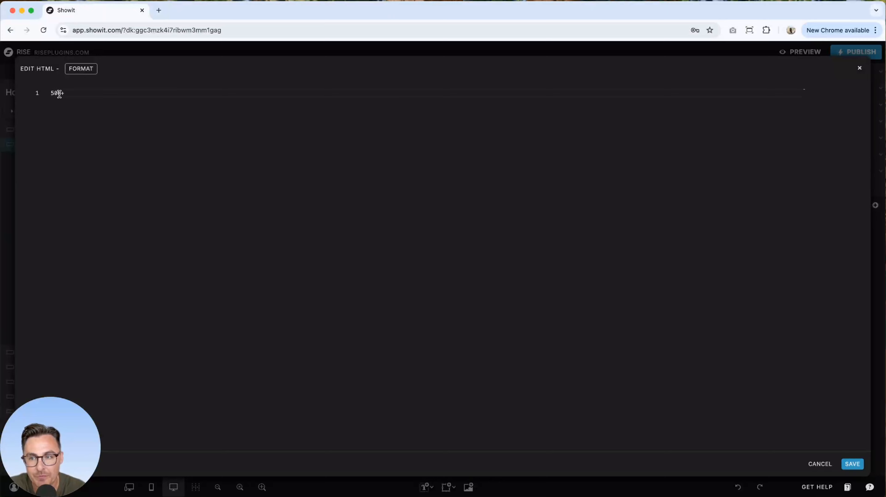
text(<span class="rise-count-up" data-target="200">)
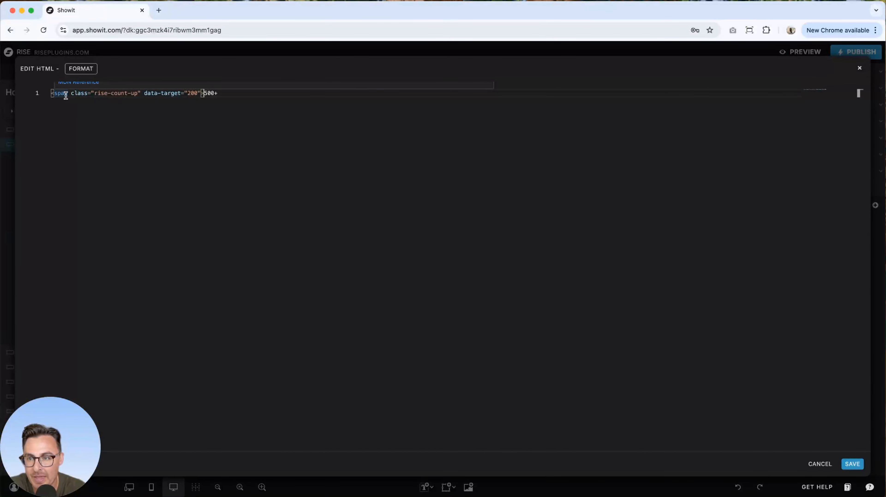
Set the span's data-target to 500 and replace the number before the plus sign with 0
drag(94, 93, 136, 91)
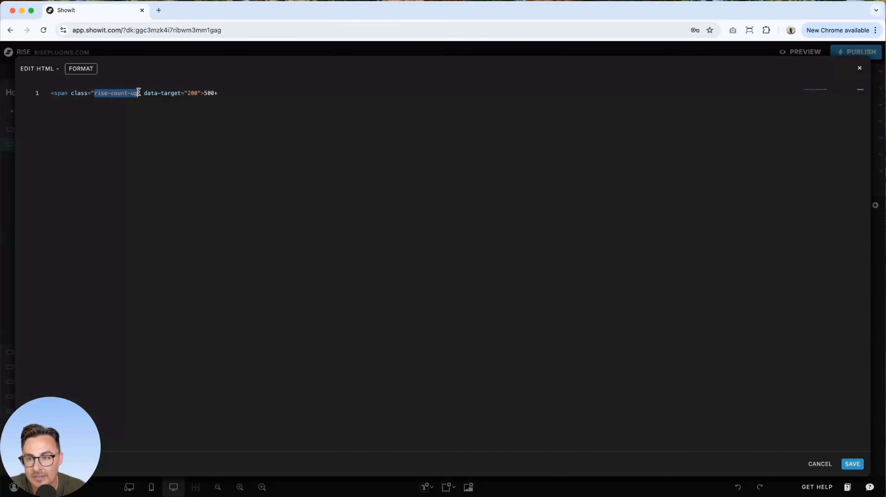
double_click(192, 93)
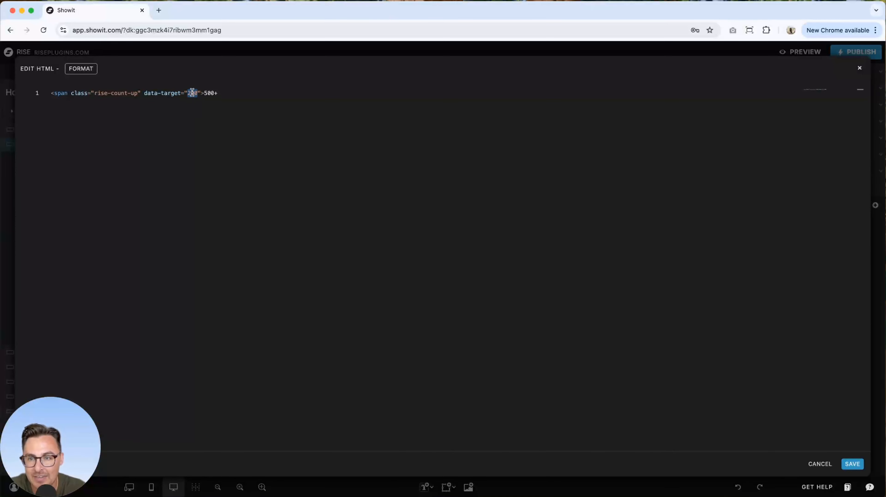
double_click(210, 94)
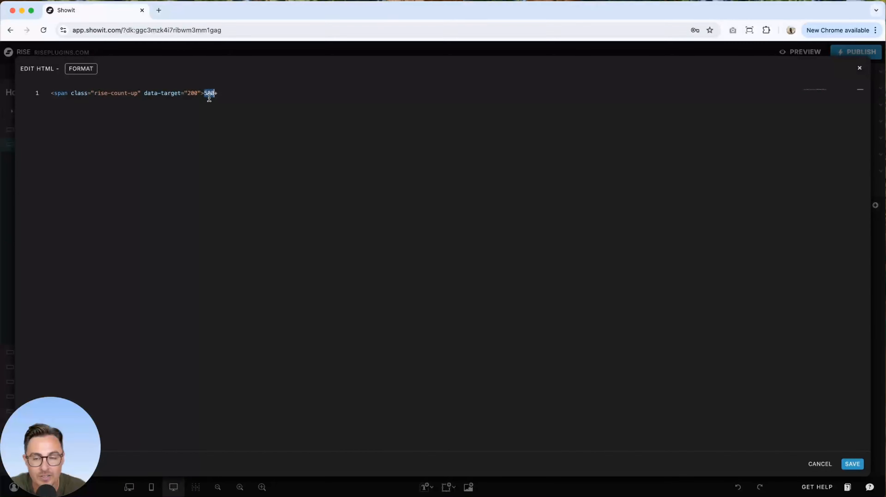
double_click(190, 93)
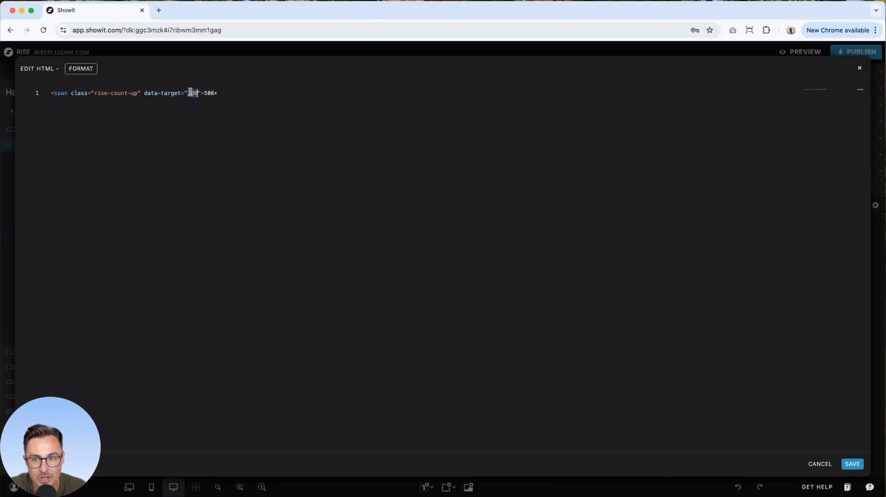
text(500)
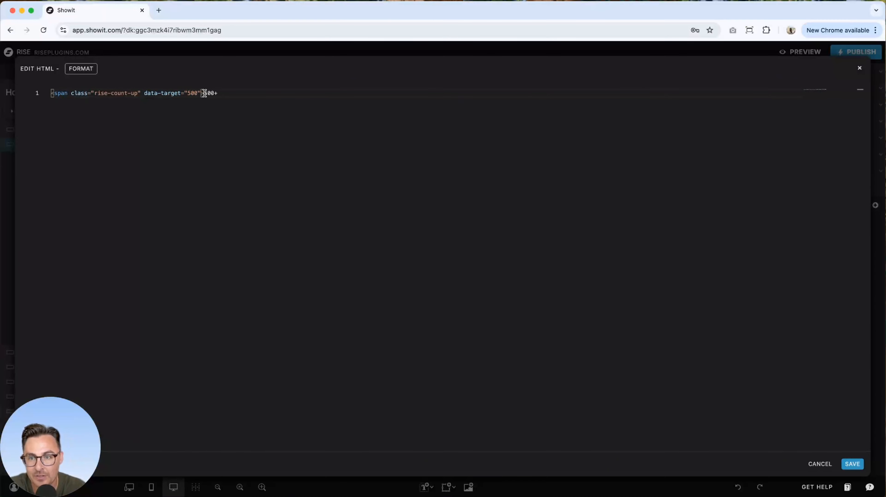
double_click(213, 92)
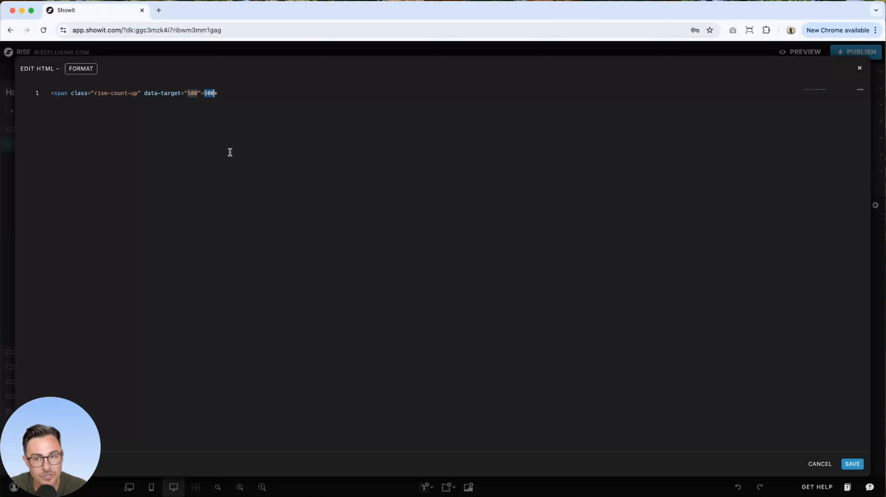
text(0)
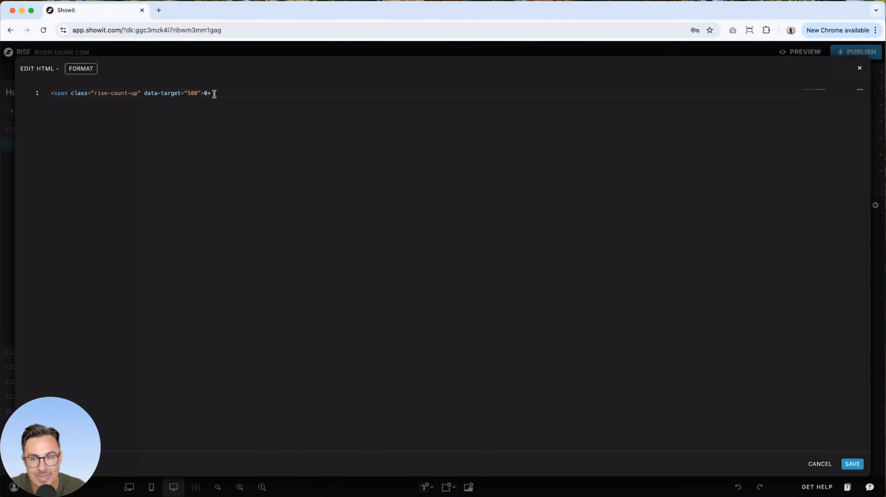
Close the span with </span> between the 0 and the plus sign, and save the Happy Customers stat's HTML
double_click(191, 93)
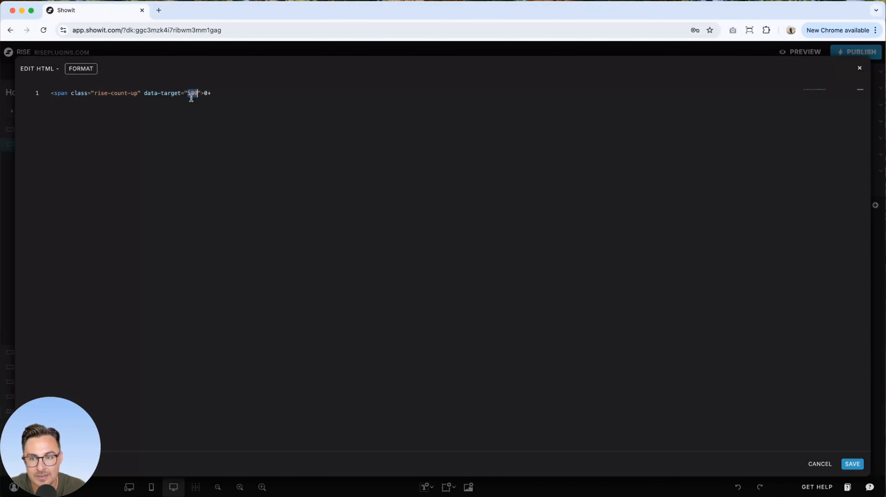
click(402, 98)
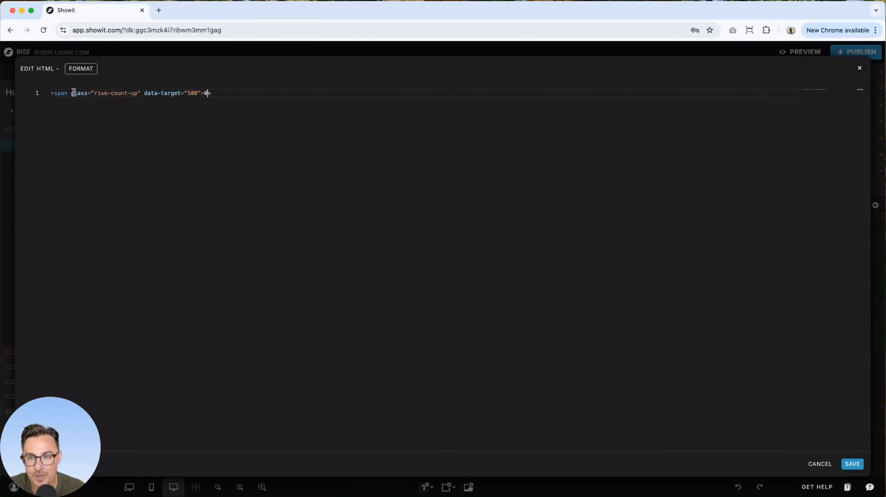
text(</span)
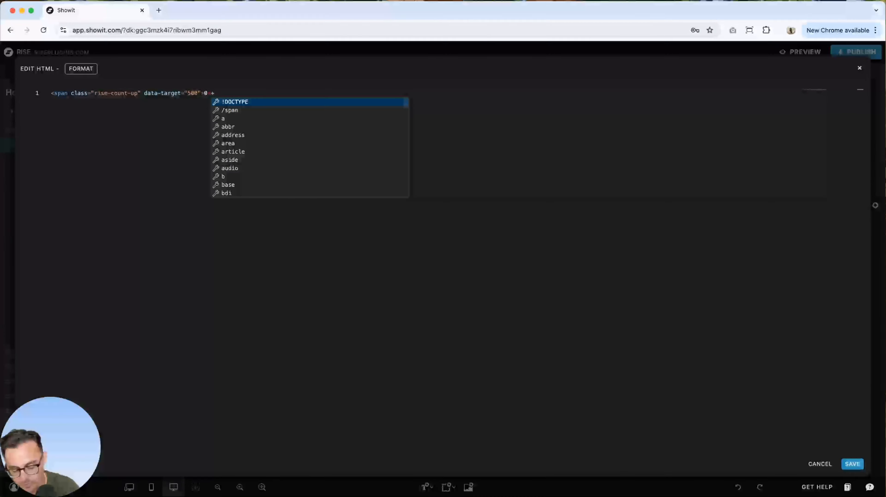
text(>)
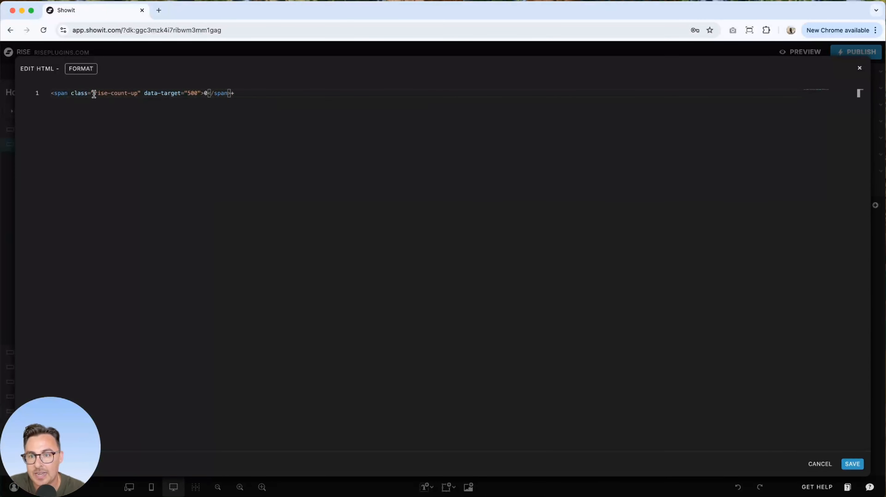
drag(208, 93, 233, 93)
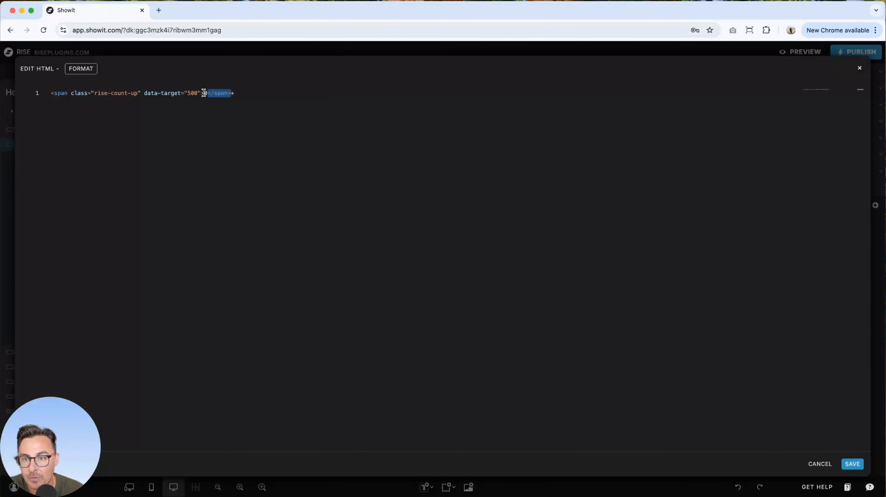
double_click(205, 93)
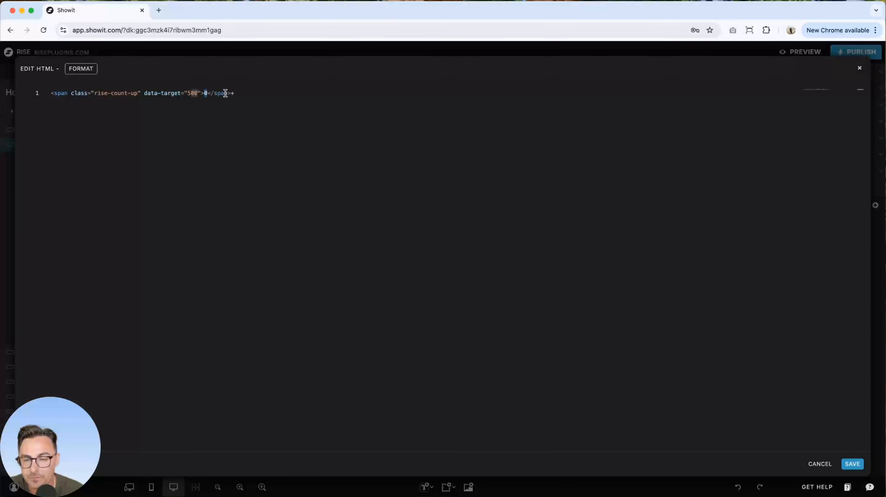
click(234, 93)
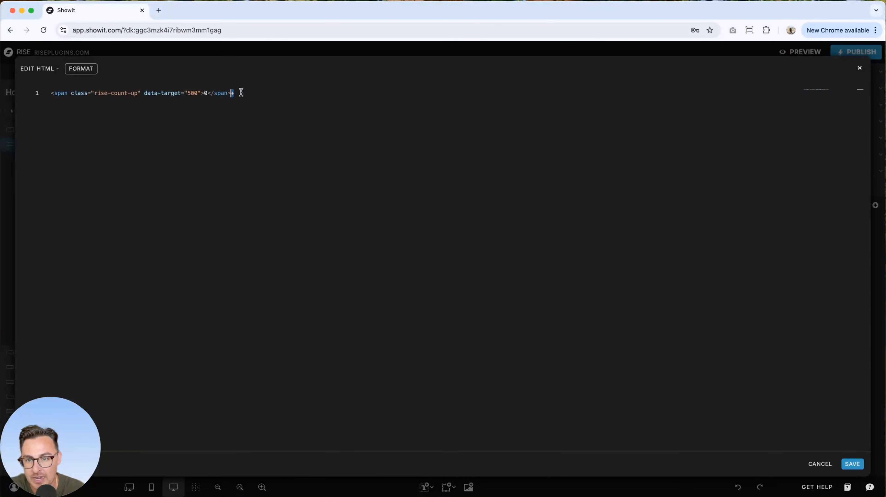
text(+)
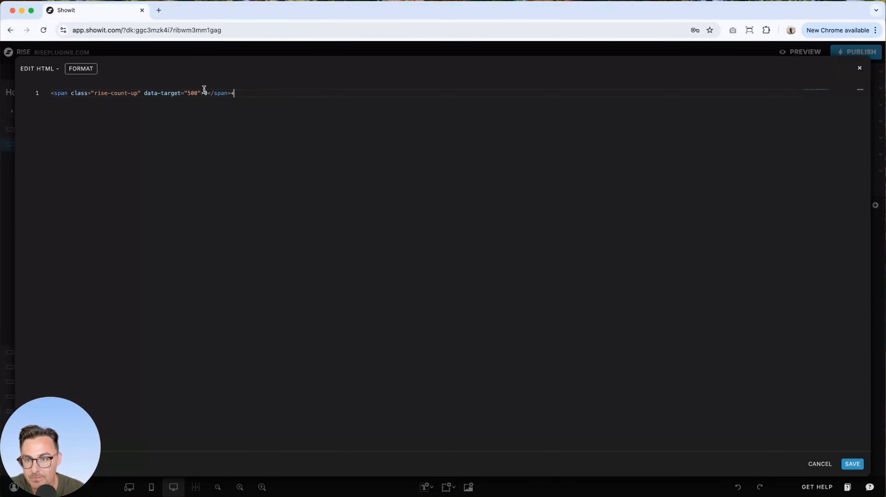
click(859, 468)
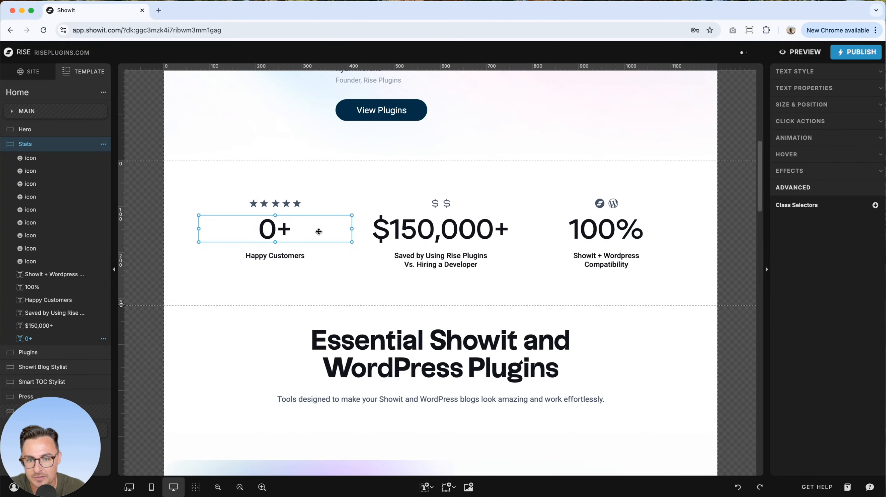
Open the HTML of the $150,000+ text and insert <span class="rise-count-up" data-target="200"> between the dollar sign and the number
click(435, 232)
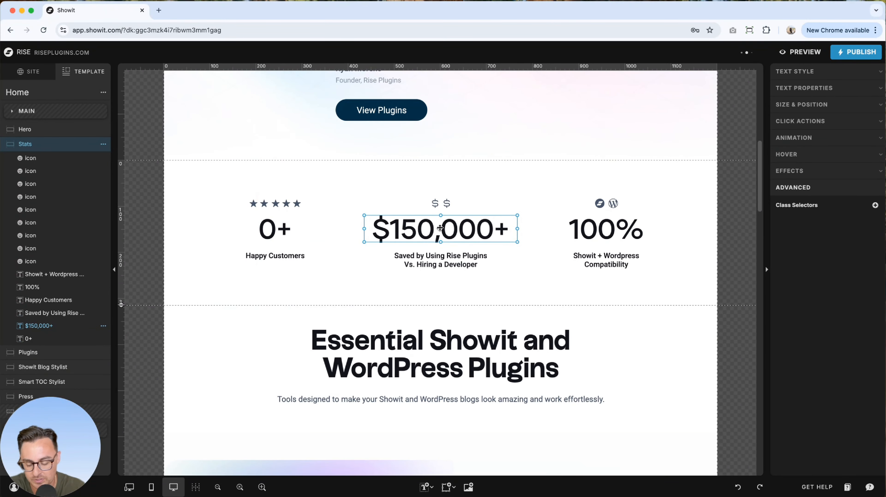
double_click(440, 228)
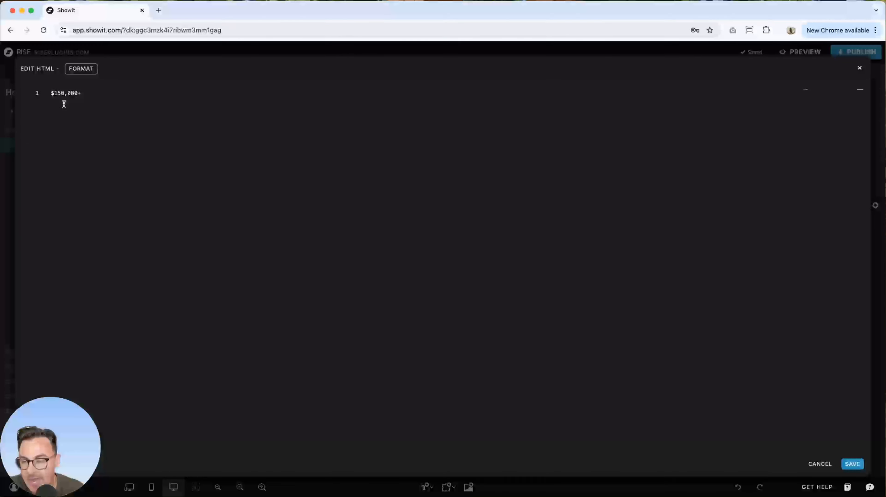
double_click(51, 93)
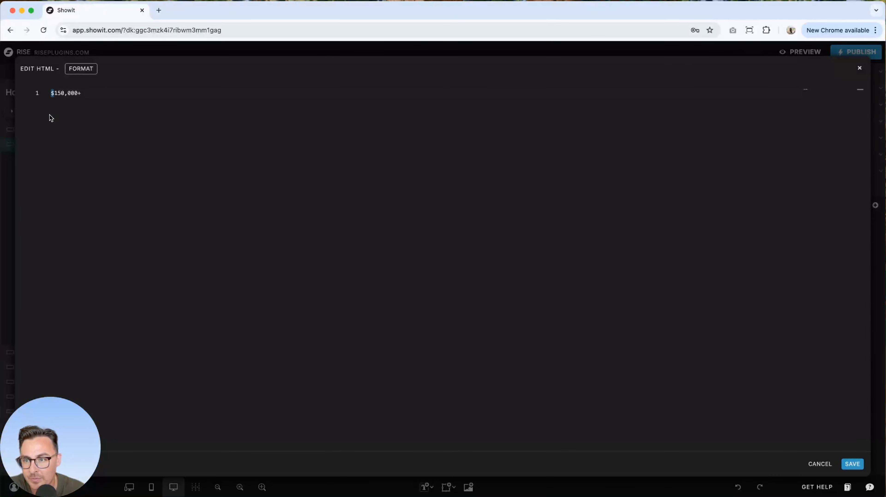
click(53, 93)
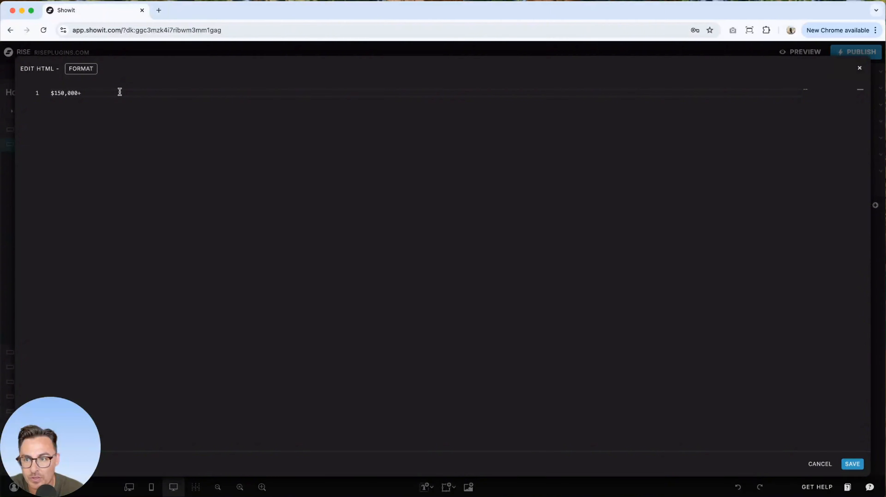
text(<span class="rise-count-up" data-target="200">)
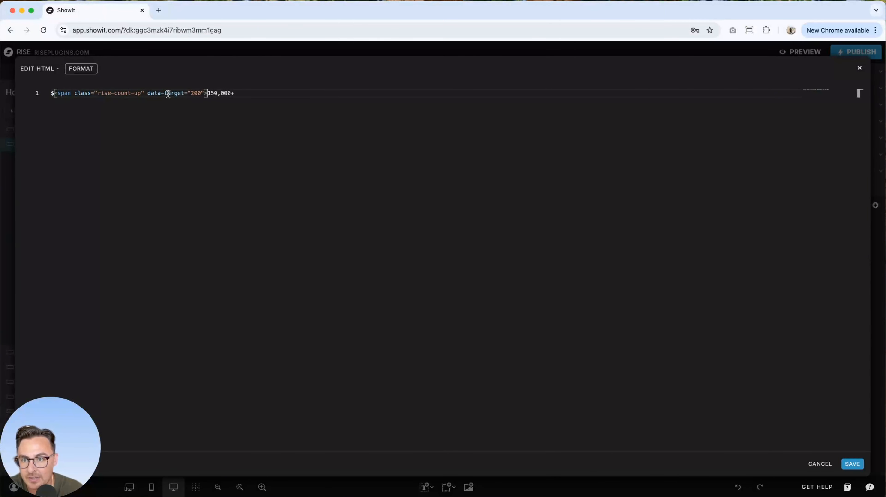
Set the savings stat's data-target to 150000 and replace the number after the opening span tag with 0
double_click(196, 93)
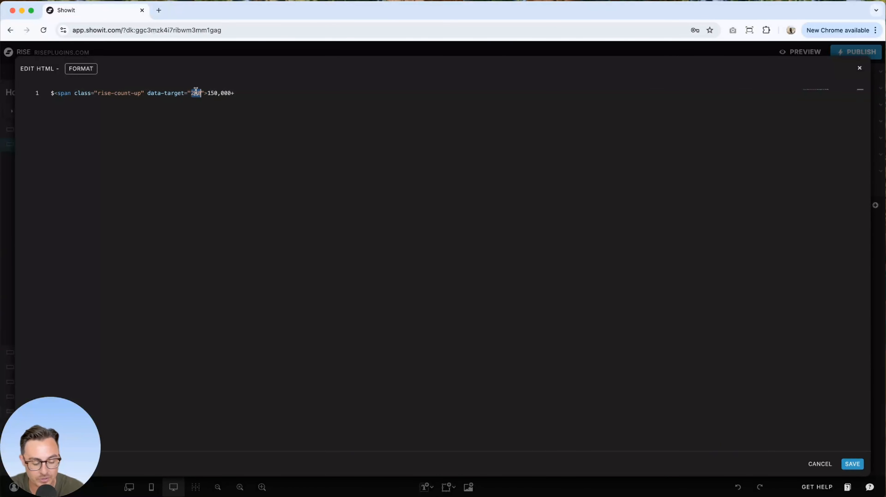
text(150)
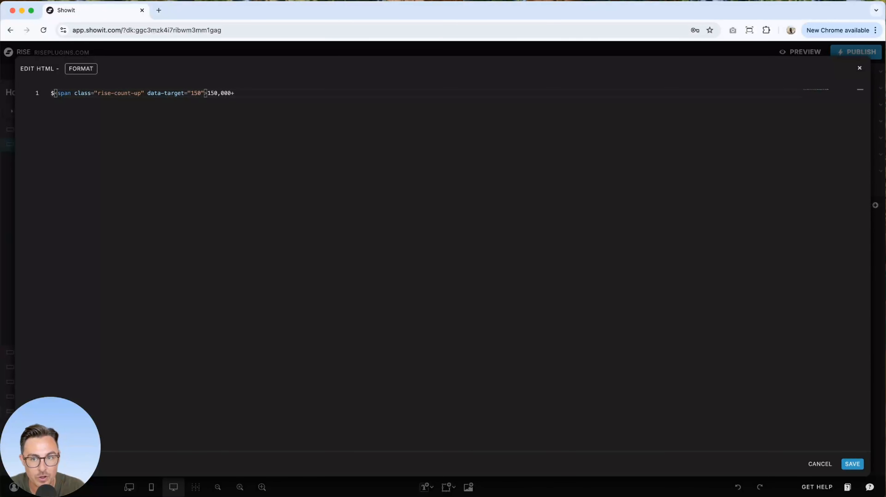
text(000)
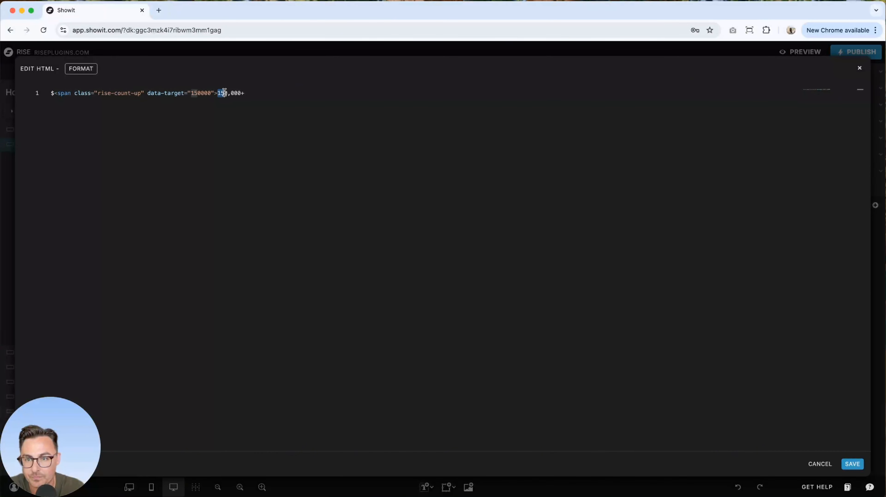
drag(217, 93, 239, 91)
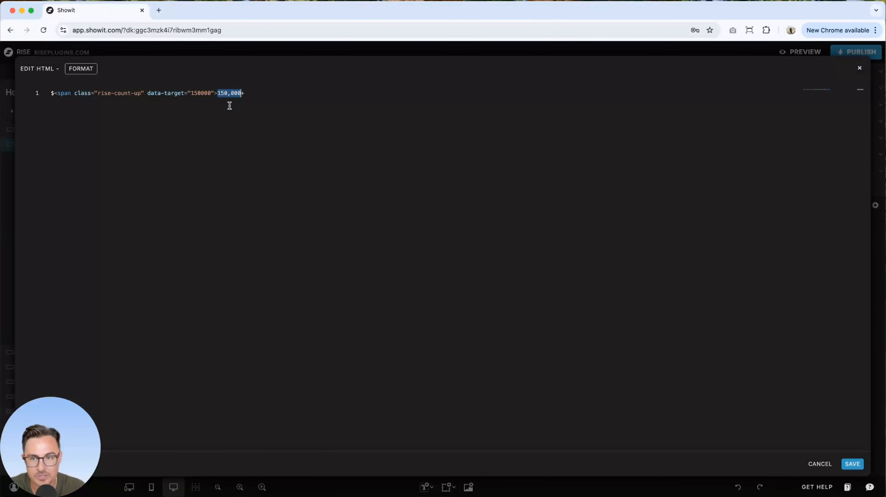
text(0)
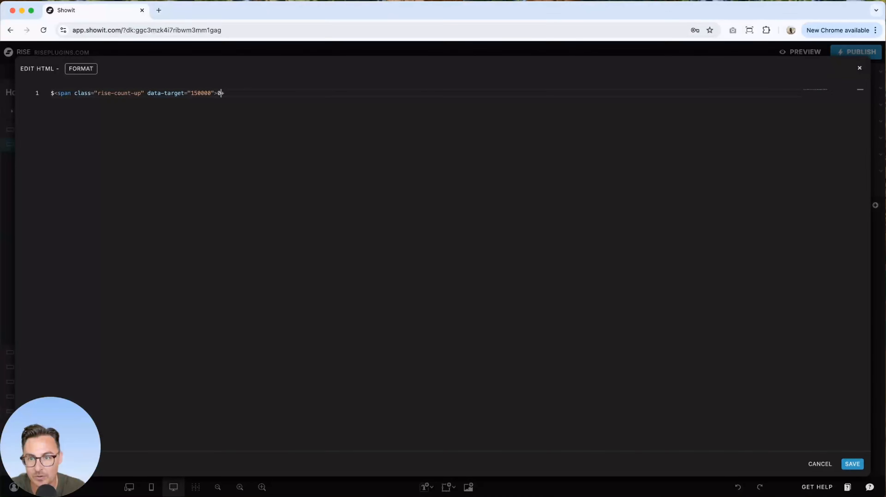
Close the savings stat's span with </span> between the 0 and the plus sign
text(<)
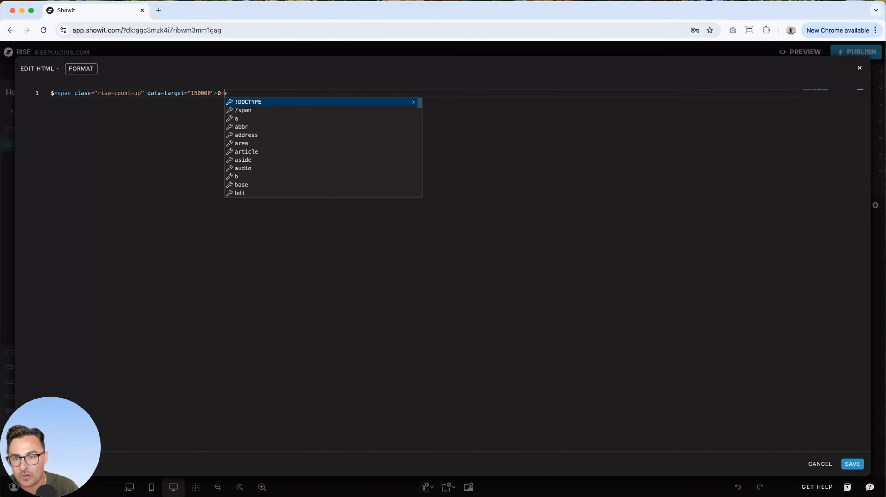
text(/span)
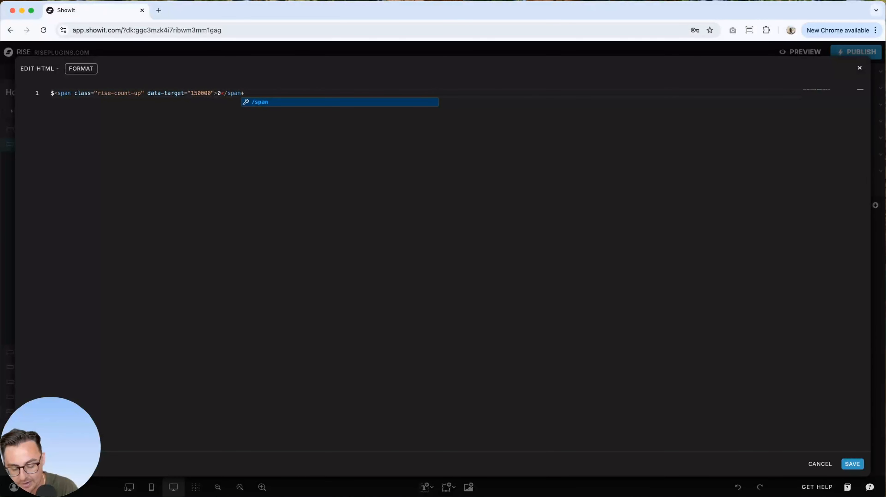
text(>)
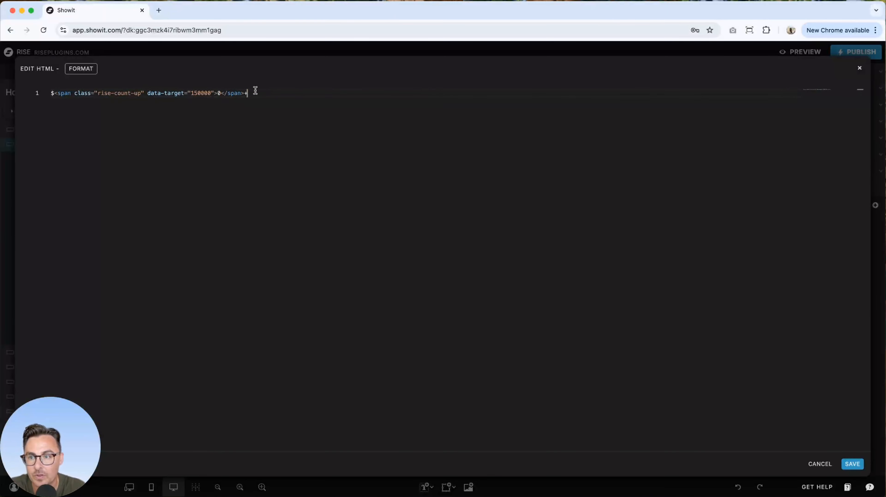
drag(53, 92, 216, 90)
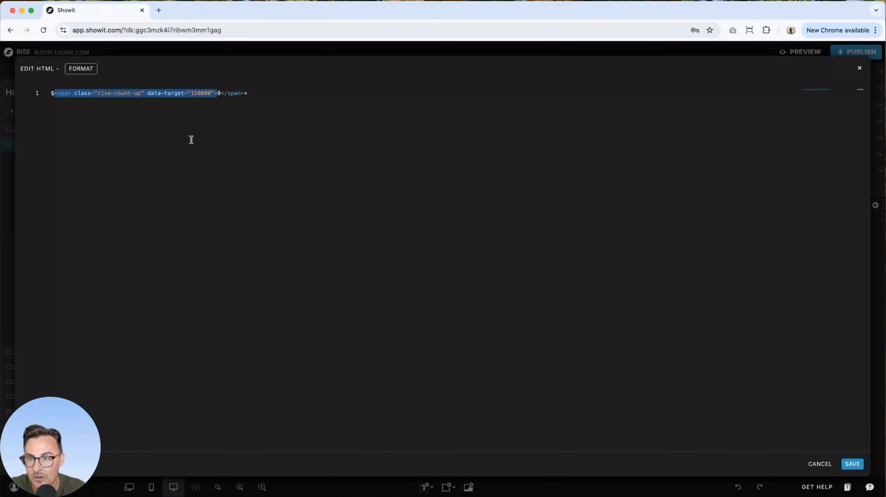
double_click(219, 92)
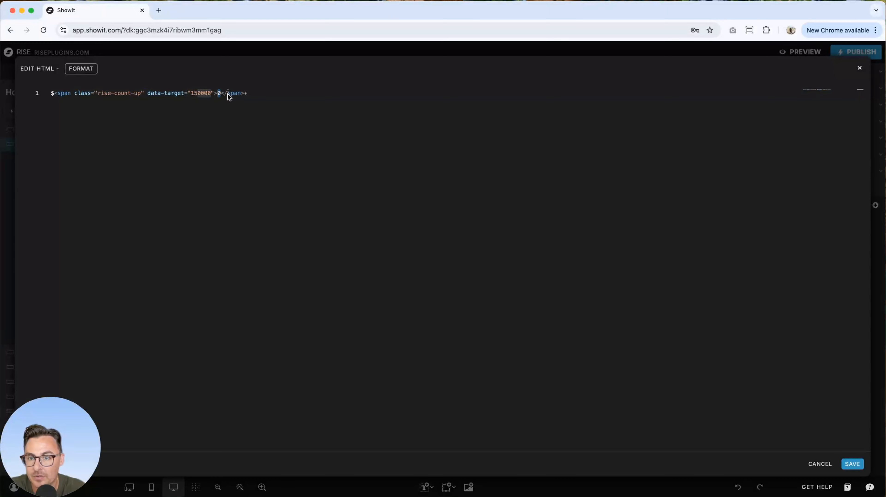
drag(227, 95, 225, 96)
click(229, 114)
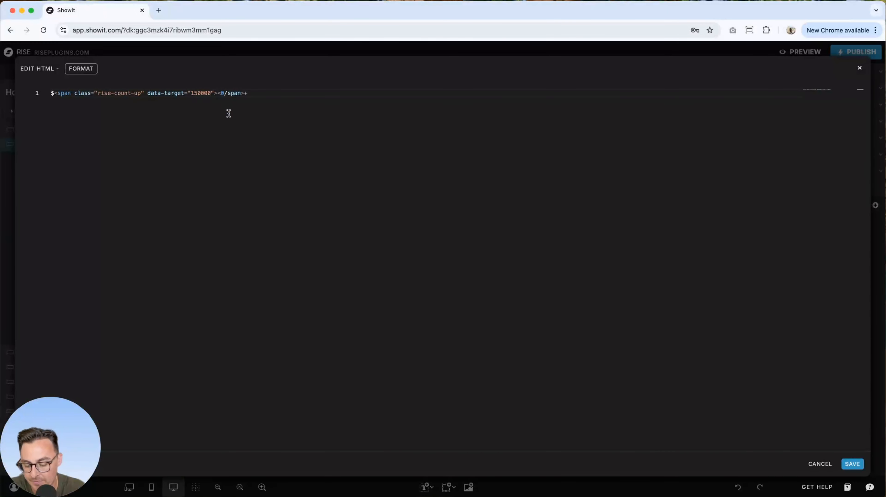
key(super+z)
click(260, 89)
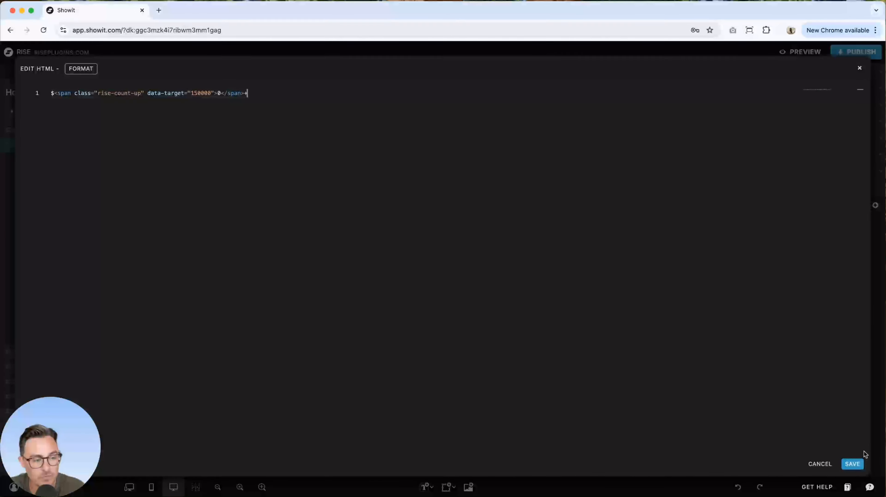
Save the savings stat's HTML and insert <span class="rise-count-up" data-target="100"> before the number in the 100% text's HTML
click(853, 464)
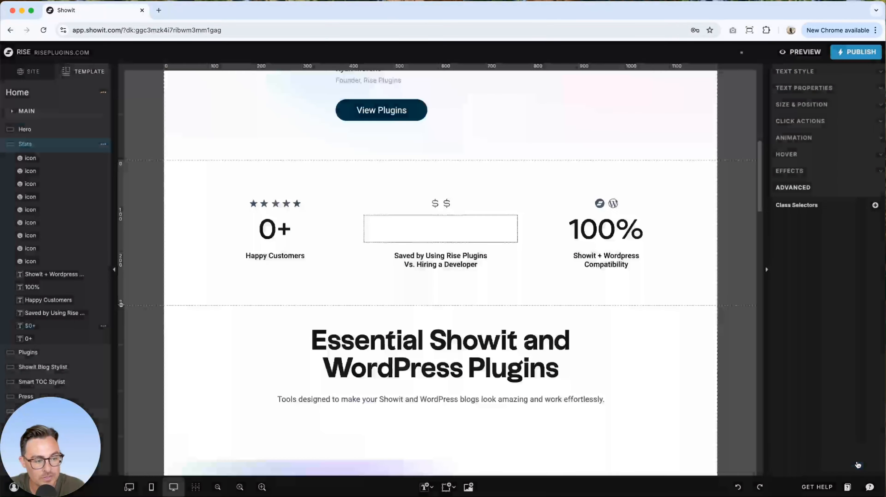
double_click(605, 223)
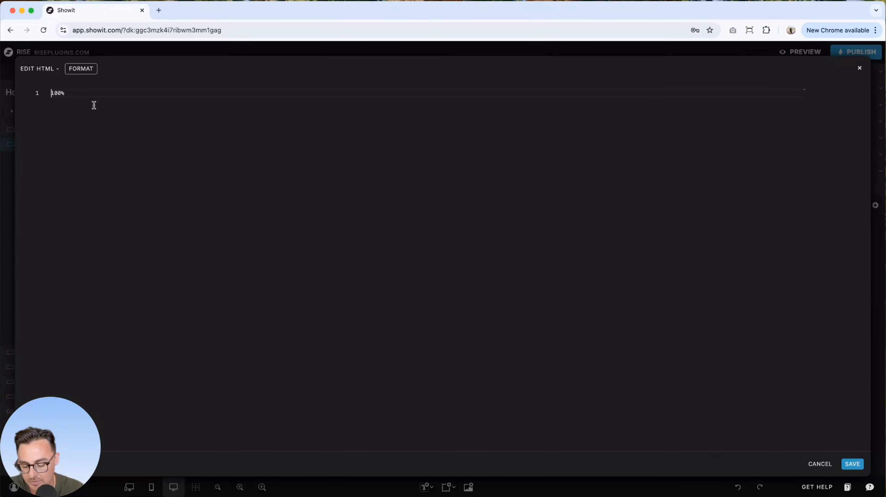
text(<span class="rise-count-up" data-target="200">)
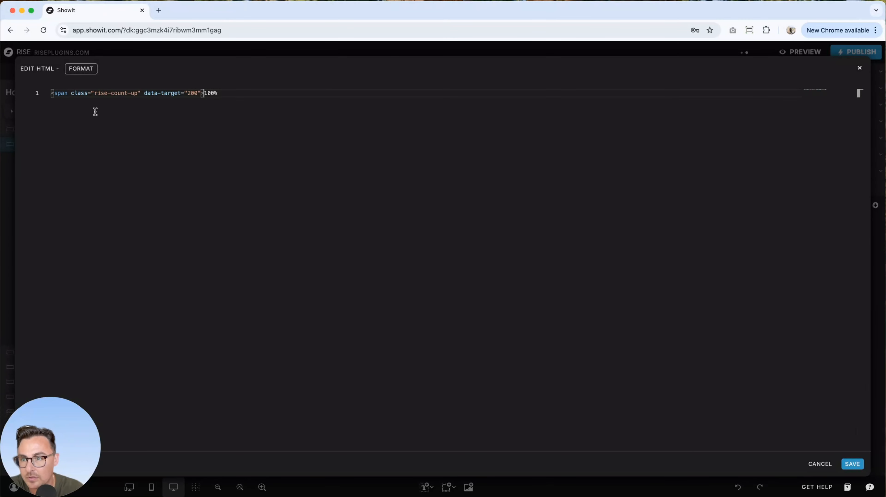
double_click(190, 93)
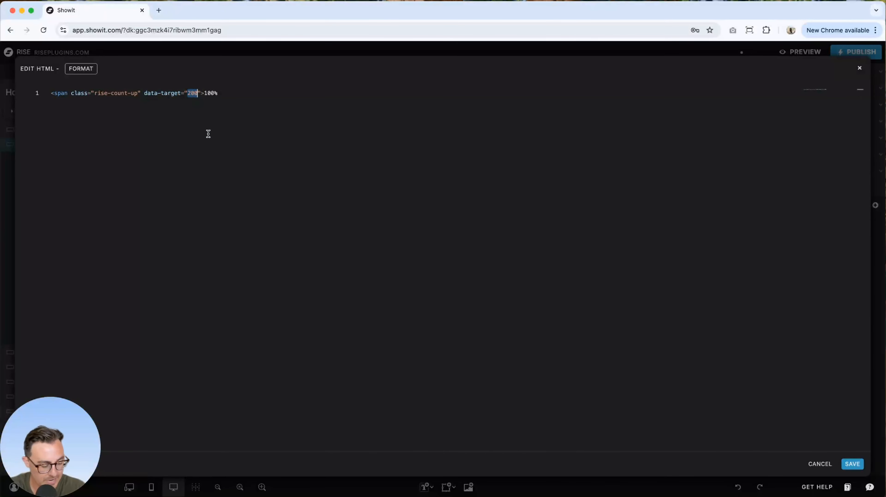
text(100)
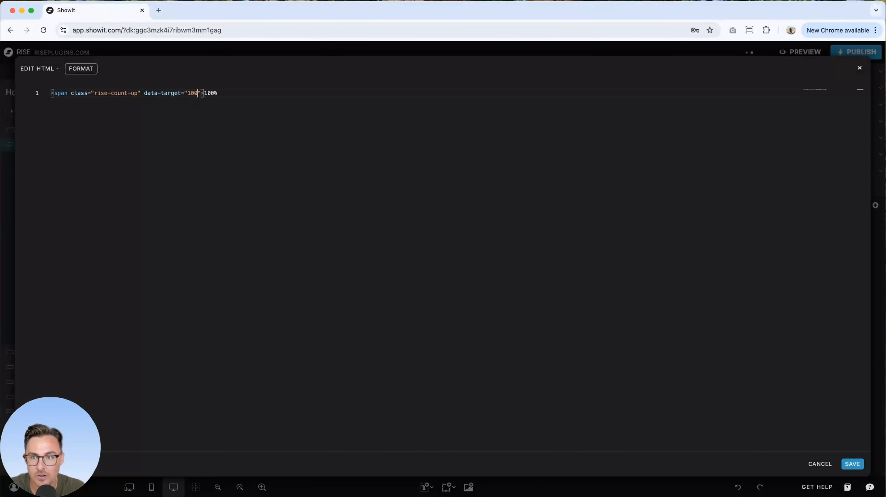
Close the compatibility stat's span with </span> between the 100 and the percent sign, and save its HTML
click(213, 93)
text(</span)
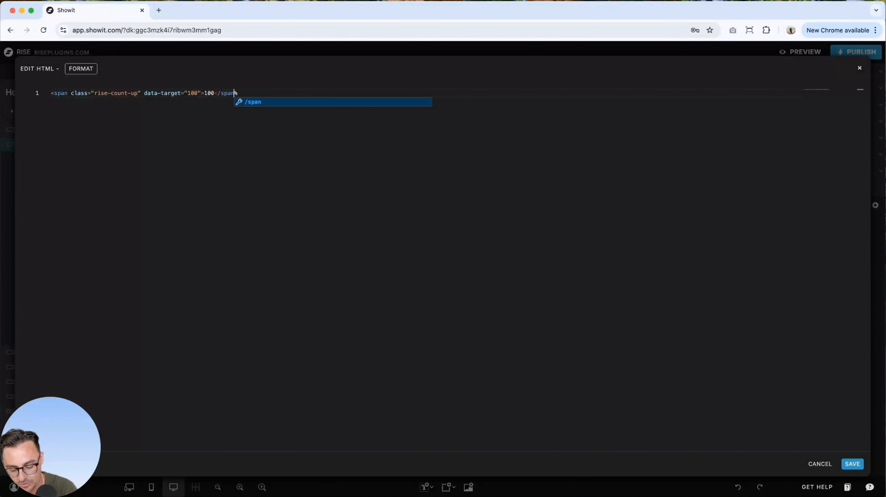
key(Return)
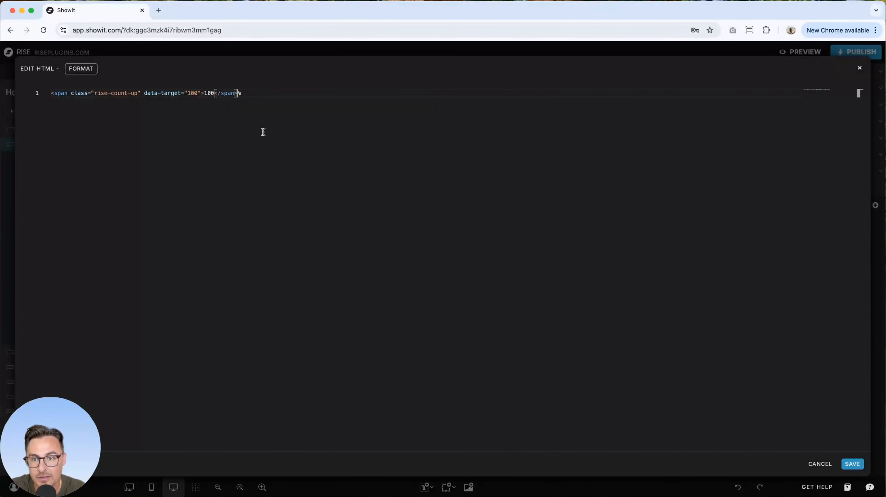
drag(247, 92, 238, 92)
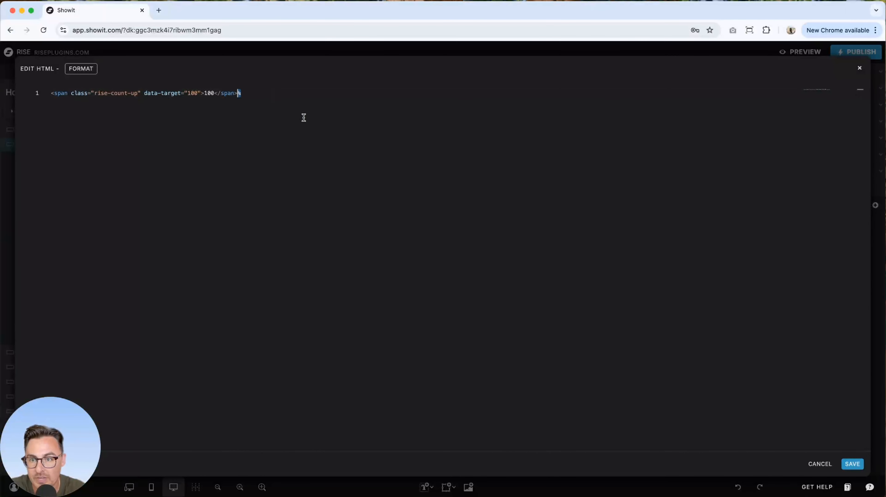
click(853, 464)
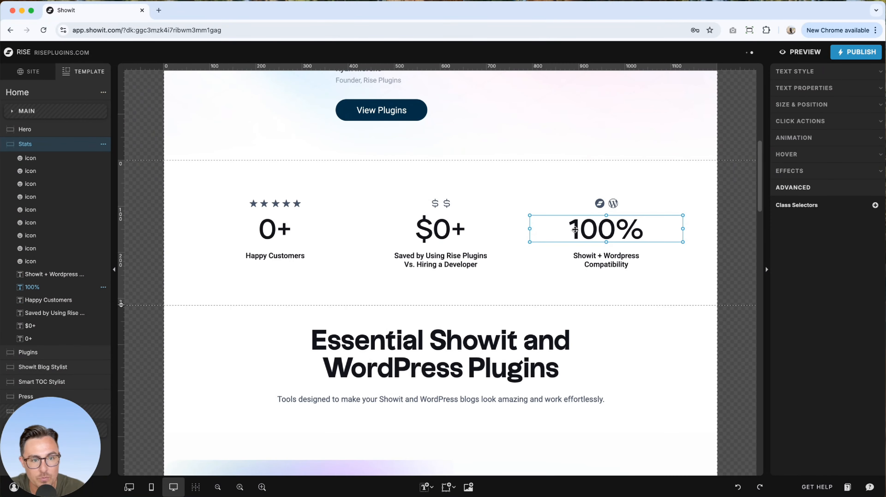
Reopen the compatibility stat's HTML, replace the 100 between the span tags with 0, and save it
double_click(574, 229)
click(542, 261)
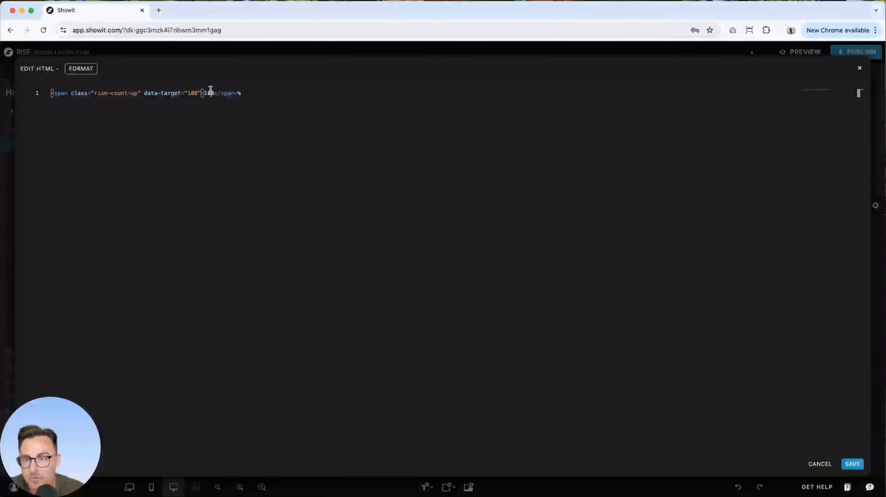
double_click(211, 92)
text(0)
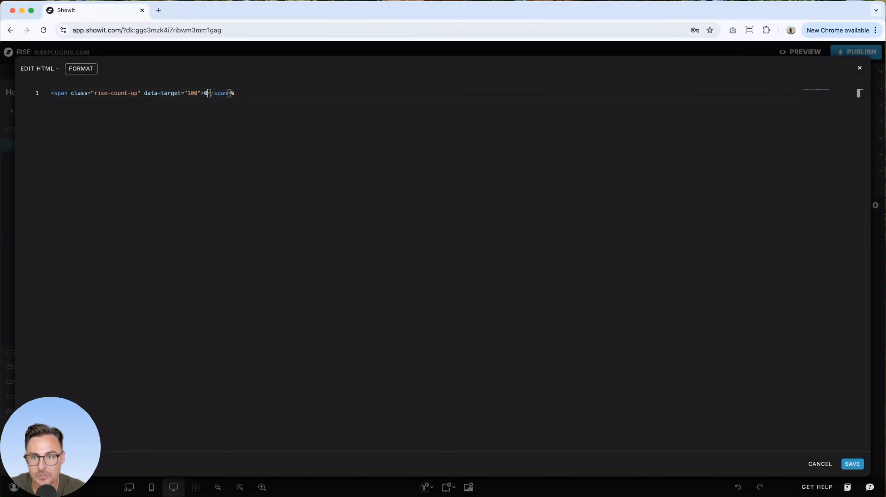
click(852, 464)
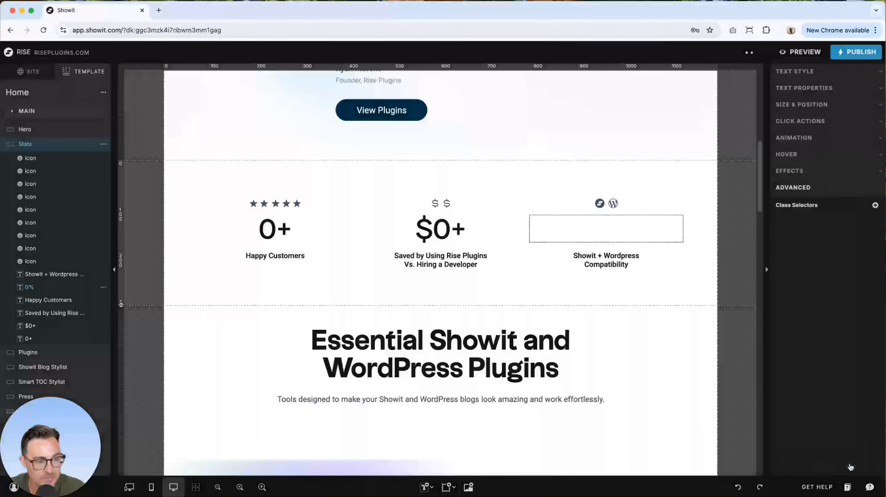
Paste the copied count-up script into the Home page's Inline Javascript in the advanced settings and save it
click(442, 289)
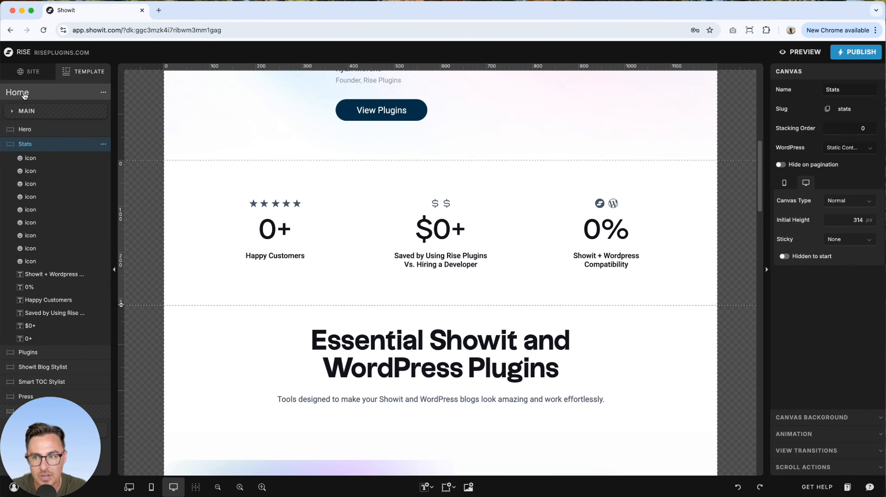
click(24, 94)
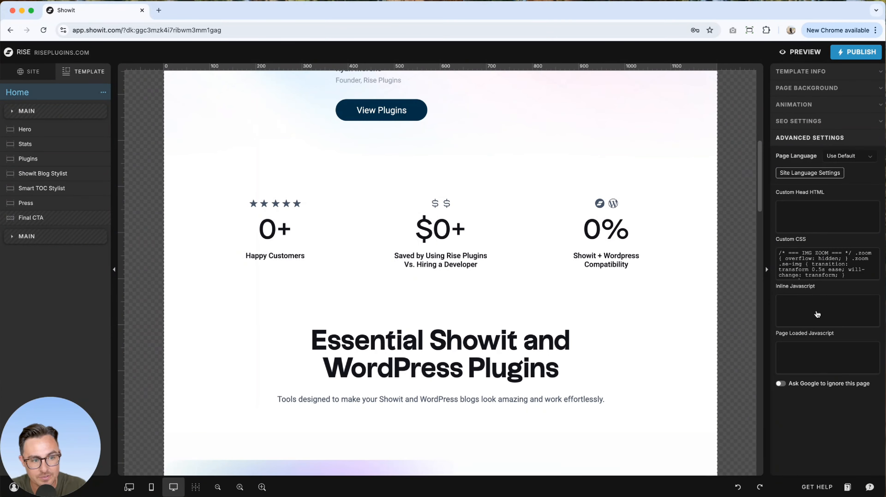
click(817, 315)
key(super+v)
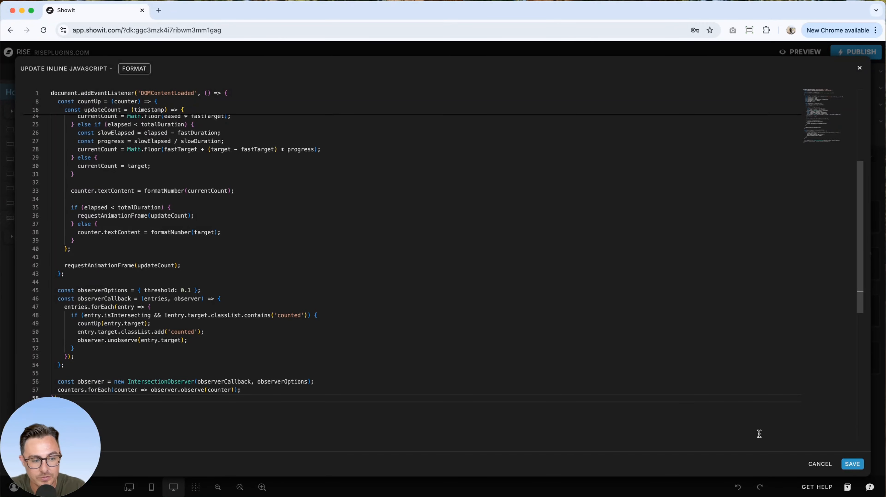
click(855, 466)
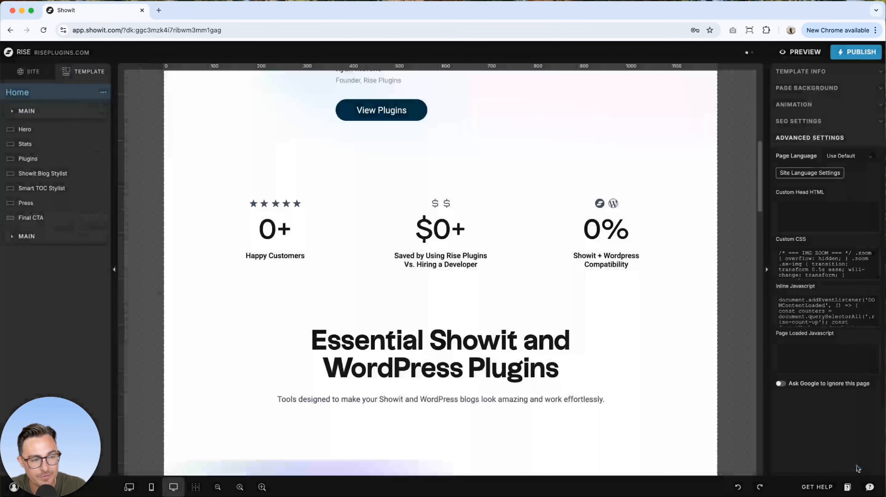
Preview the site in its own browser tab and check the count-up animations in the Home page's stats section
click(803, 52)
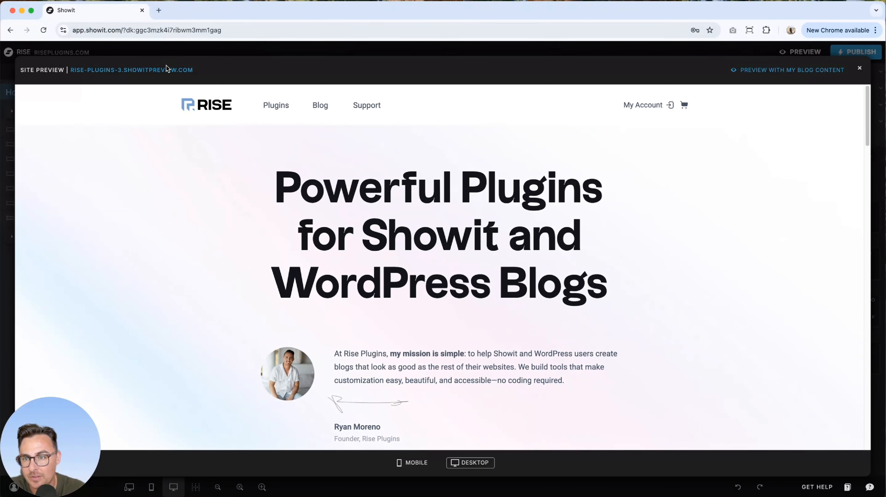
click(166, 67)
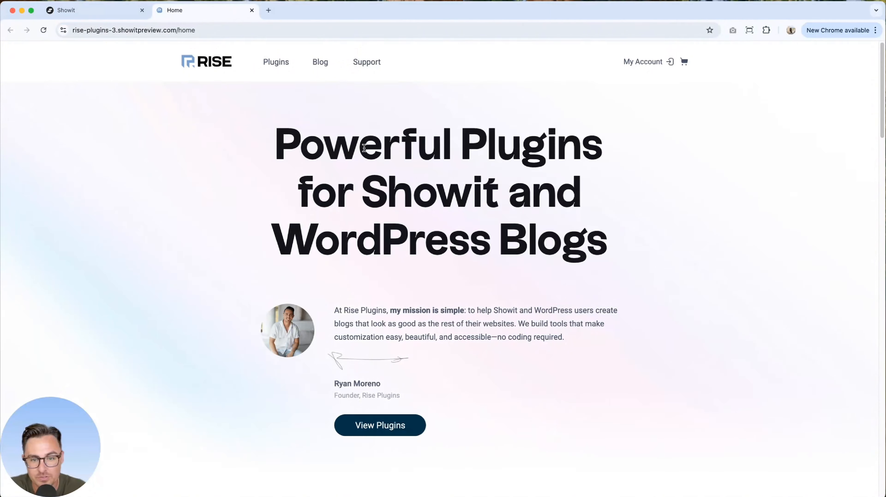
scroll(364, 148, down, 8)
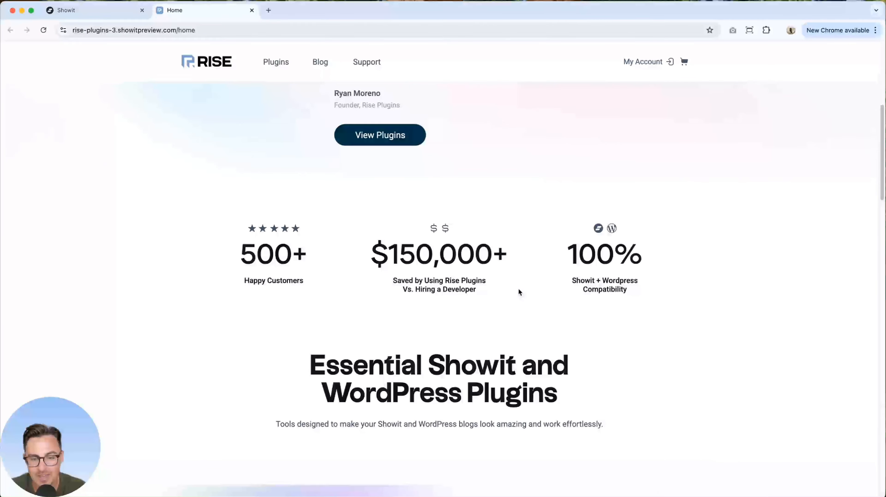
scroll(519, 290, up, 1)
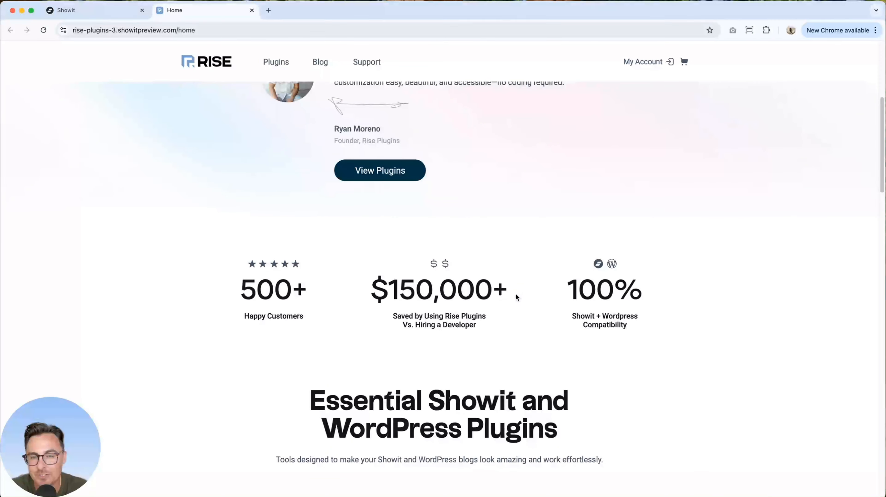